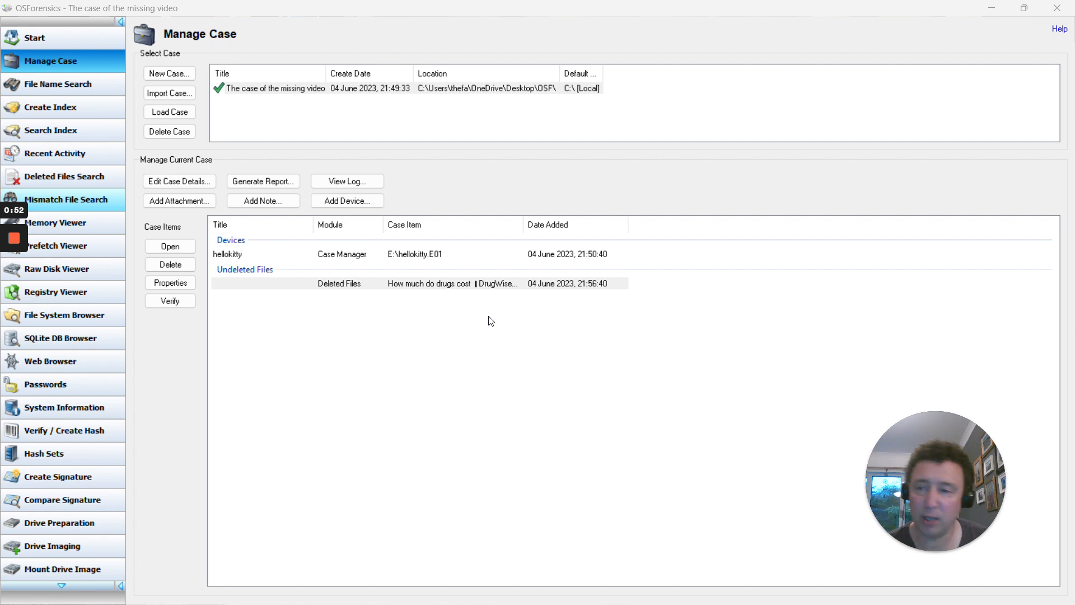
Open Mismatch File Search and review the built-in presets in its filter configuration.
click(67, 205)
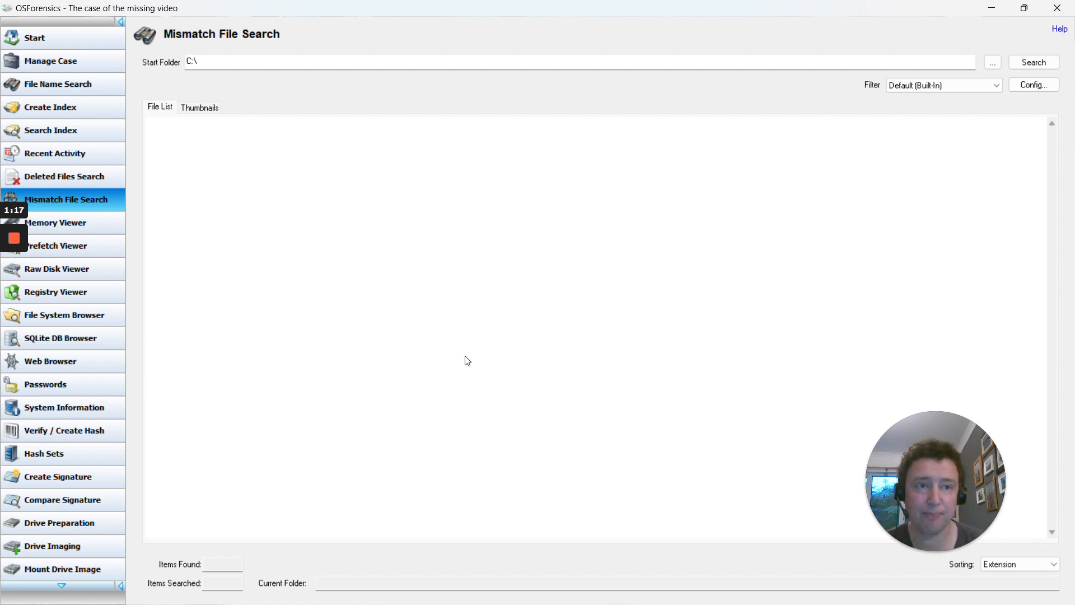
click(1043, 86)
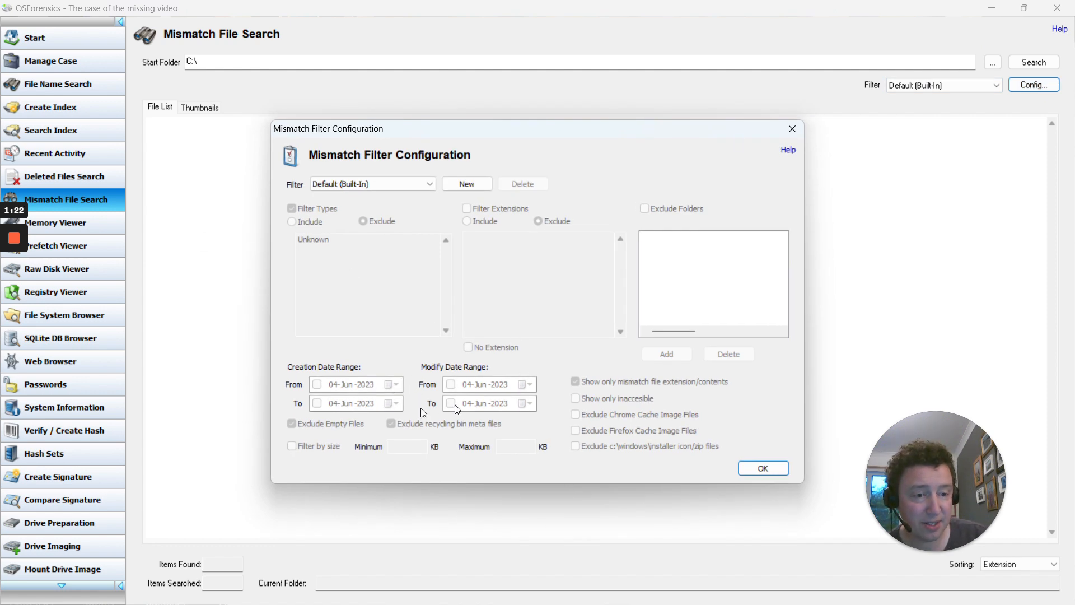
click(412, 187)
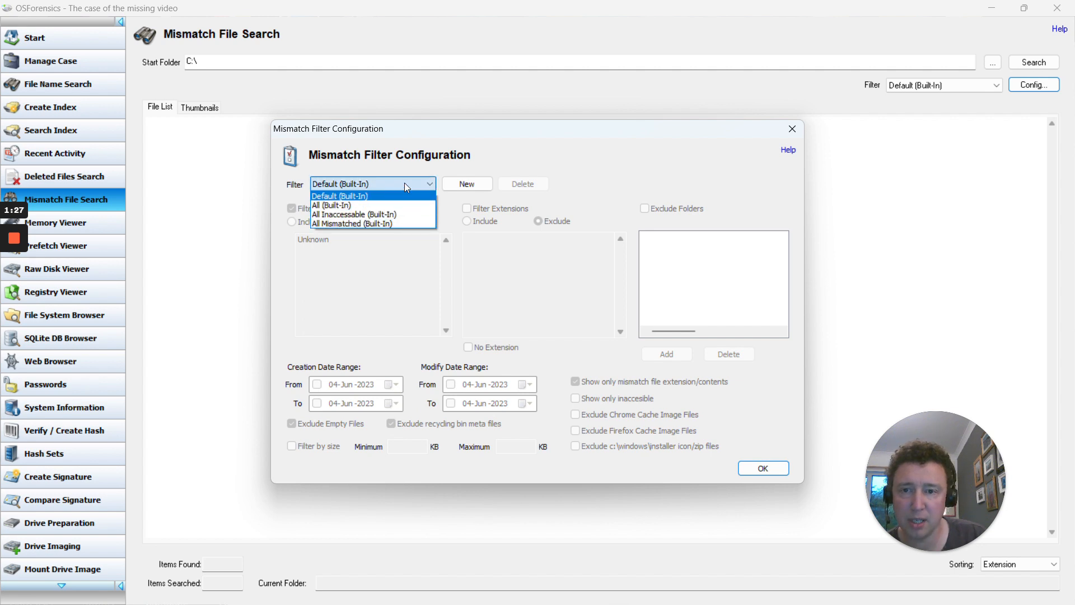
click(392, 186)
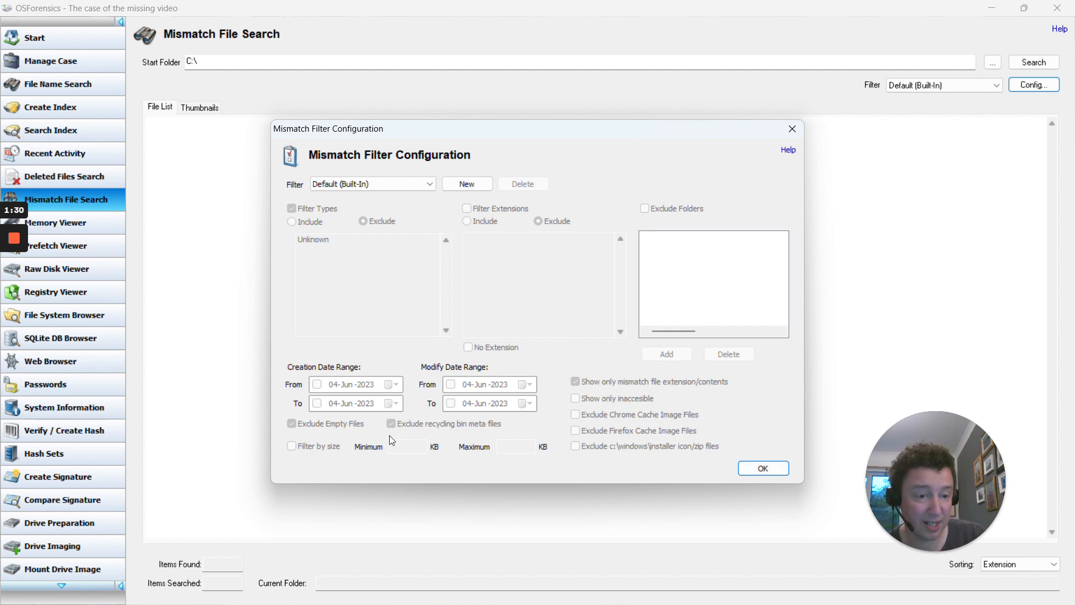
click(762, 469)
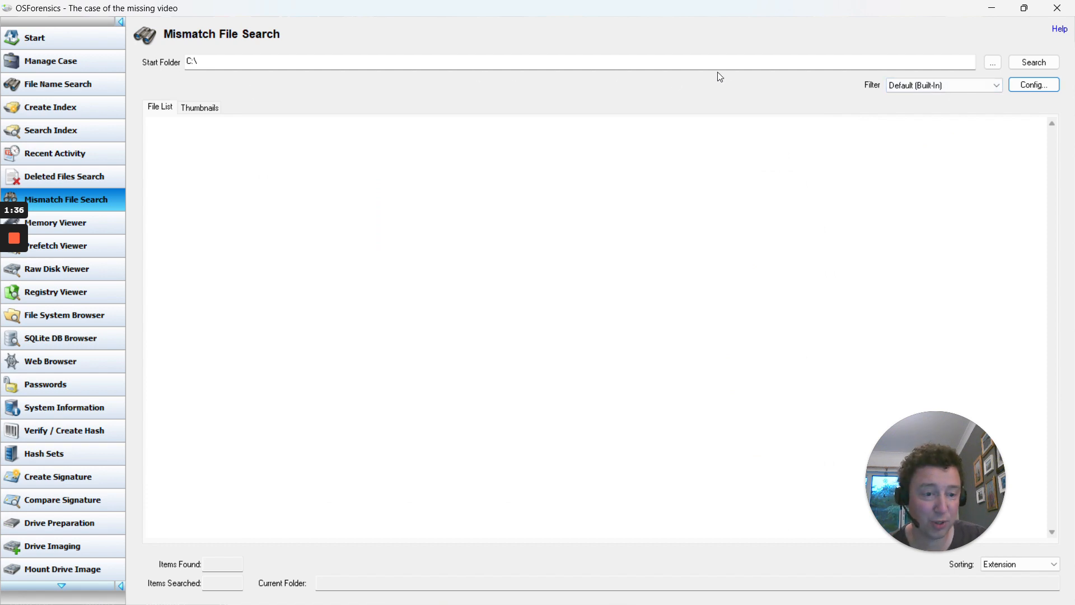
Set the hellokitty device as the start folder and run the mismatch file search.
click(993, 63)
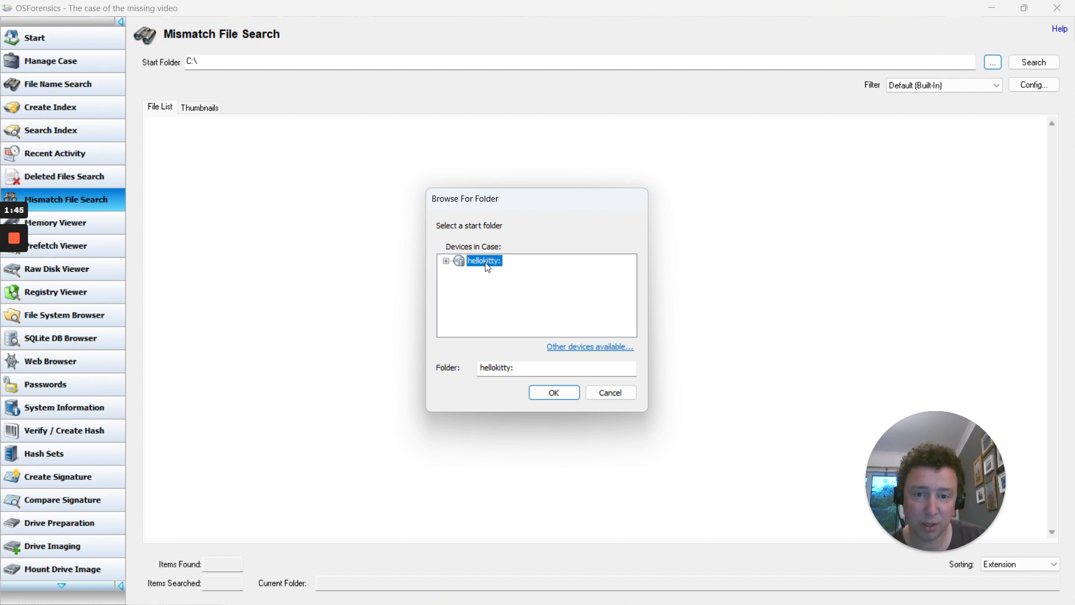
click(581, 392)
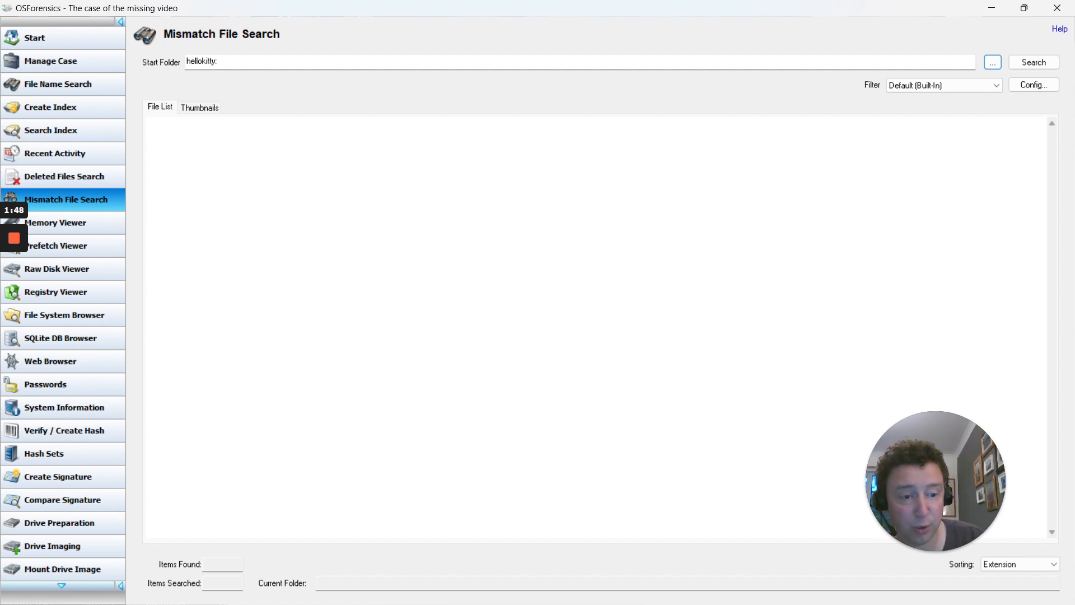
click(1035, 65)
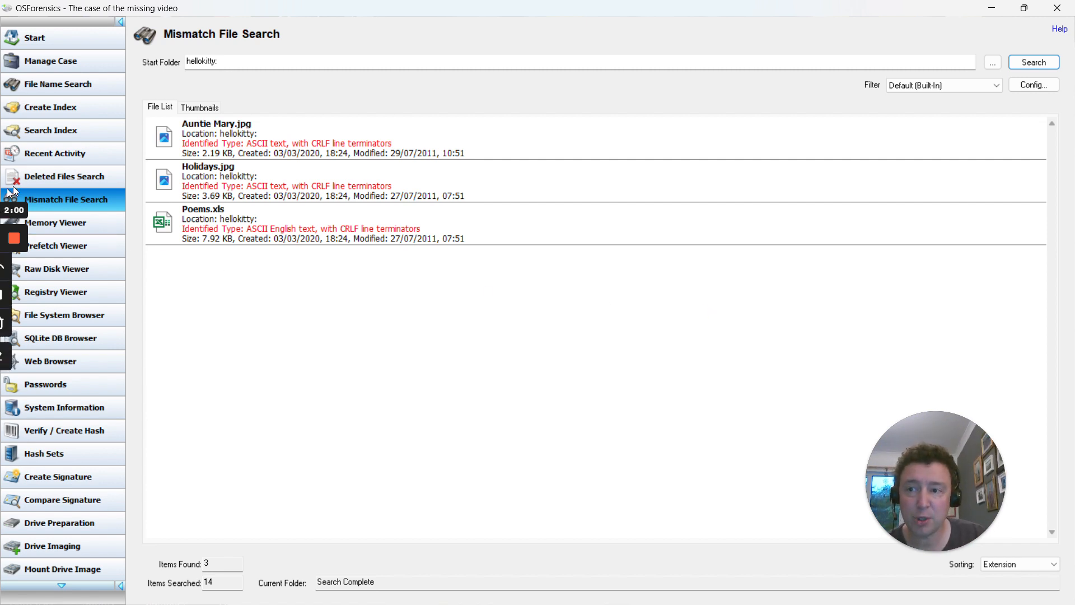
Check the deleted files search results for the item marked as added to the case, and return to the mismatch results.
click(104, 177)
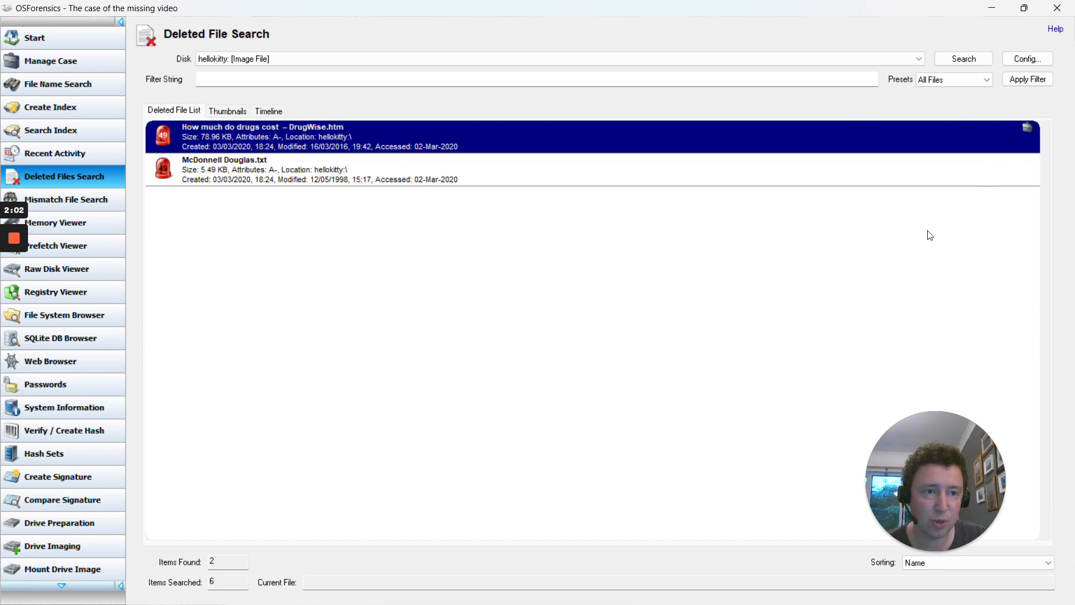
click(982, 166)
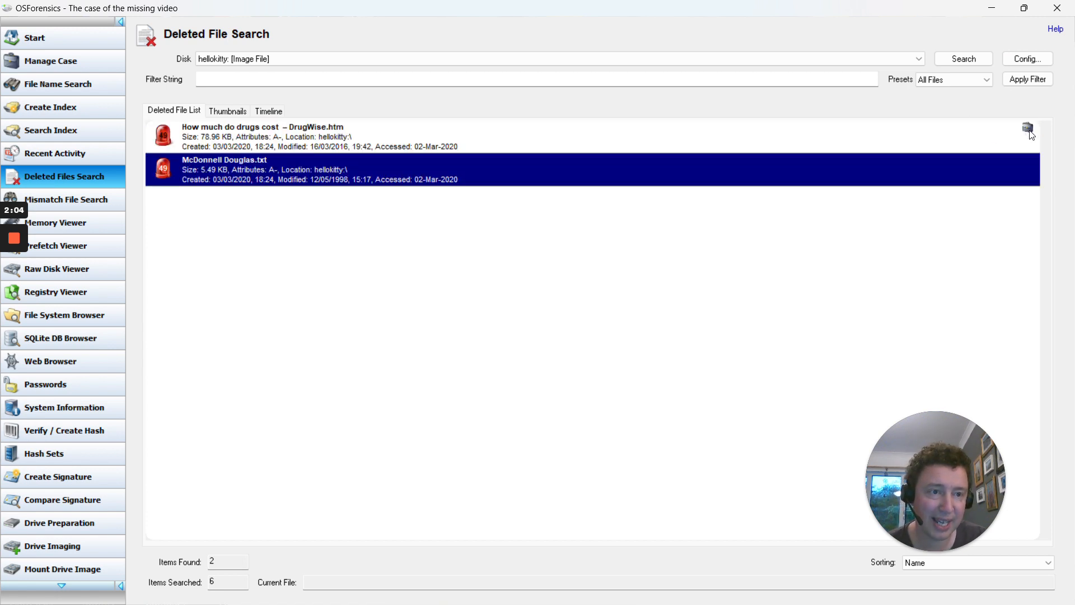
click(956, 137)
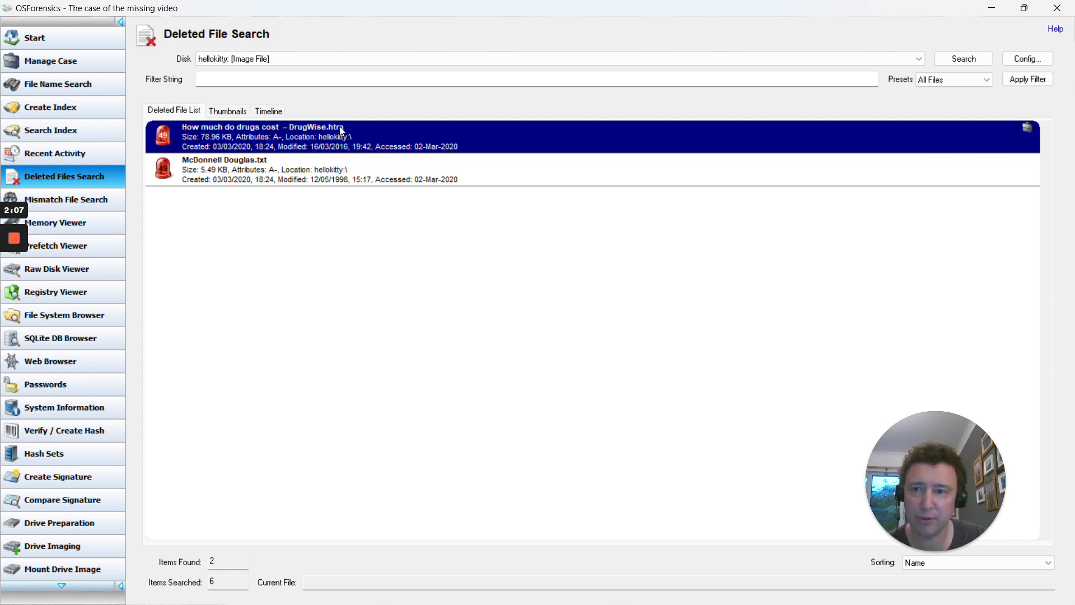
click(63, 199)
click(287, 147)
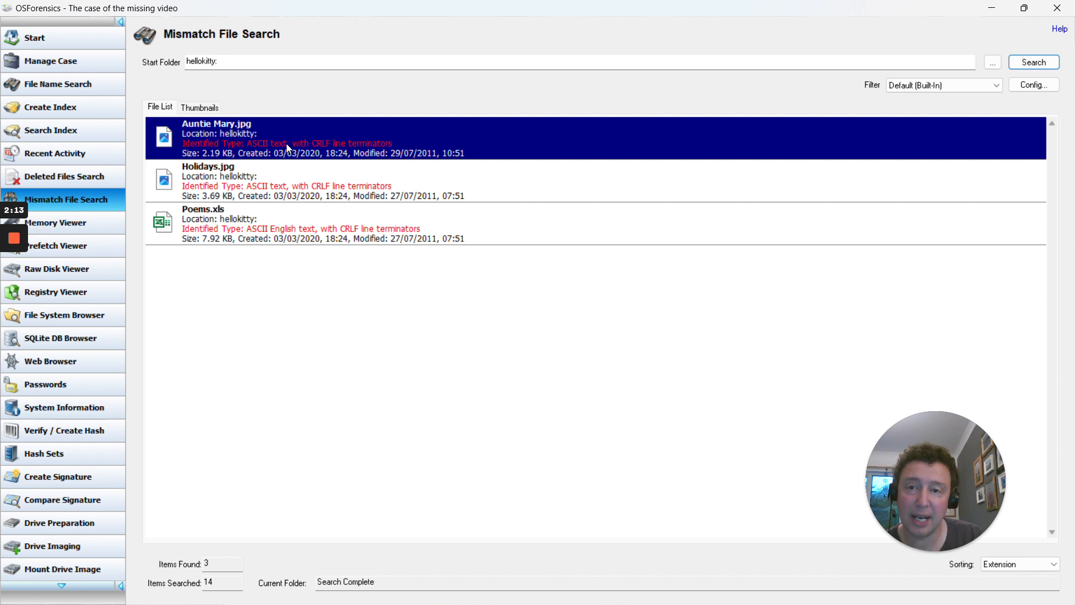
right_click(287, 147)
mouse_move(489, 277)
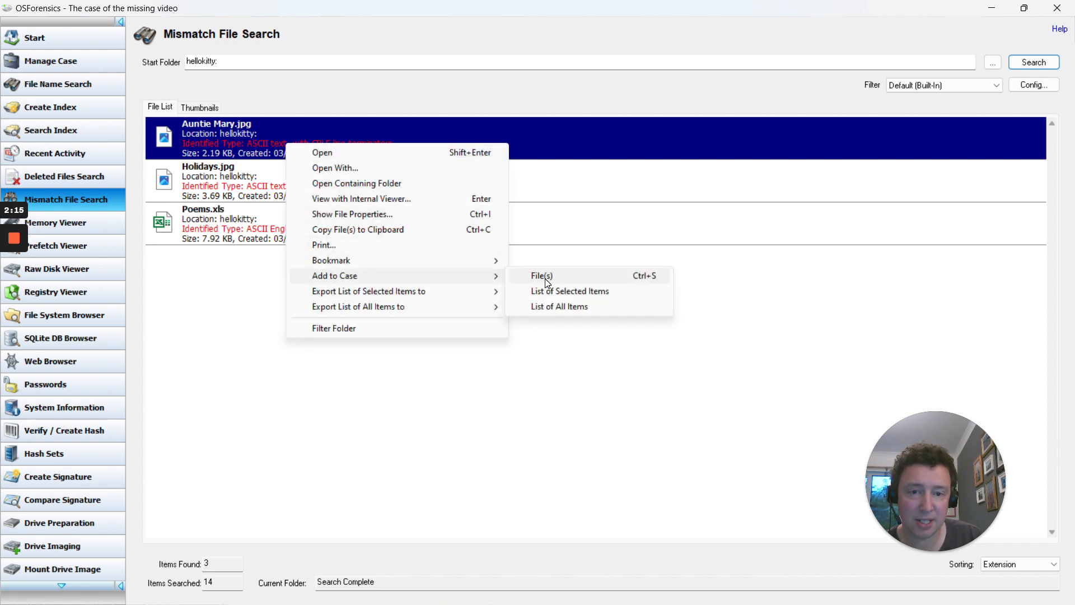
click(537, 280)
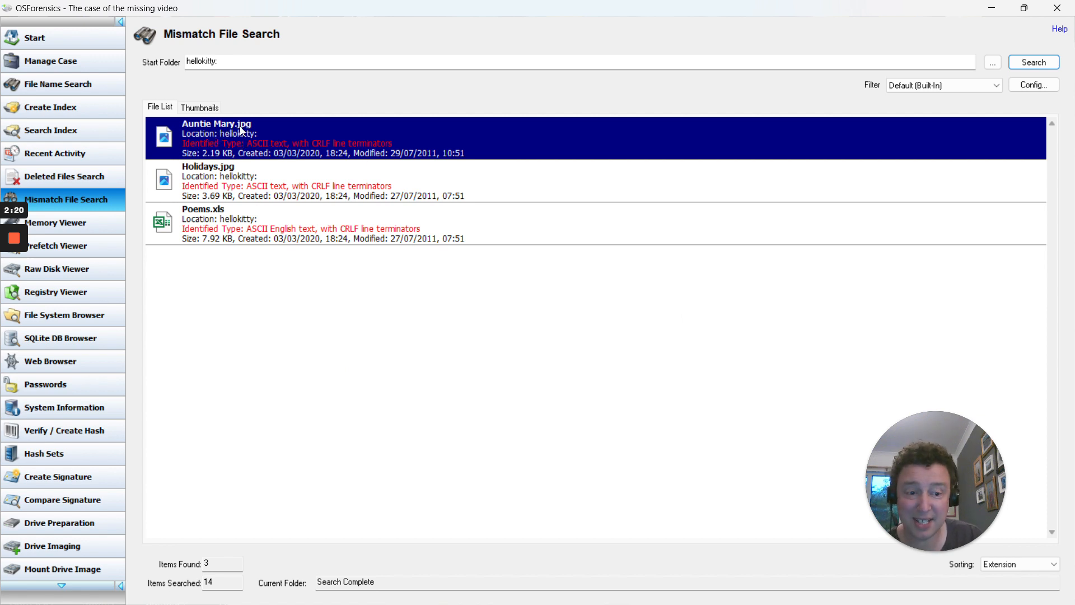
Look through the mismatched files and open Auntie Mary.jpg in the internal viewer.
click(271, 173)
click(275, 221)
click(272, 176)
click(275, 153)
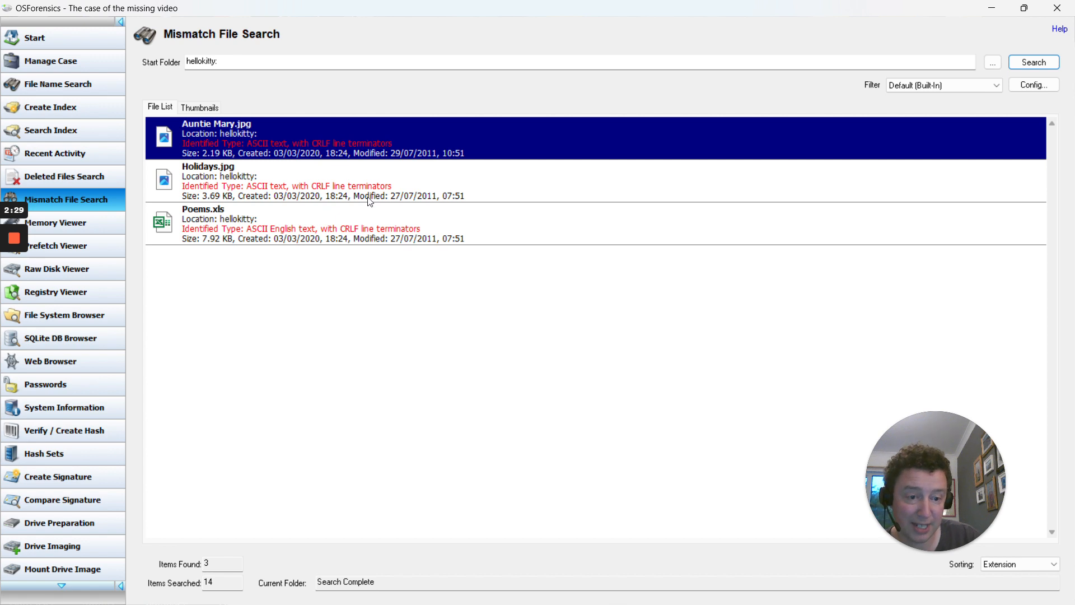
right_click(274, 144)
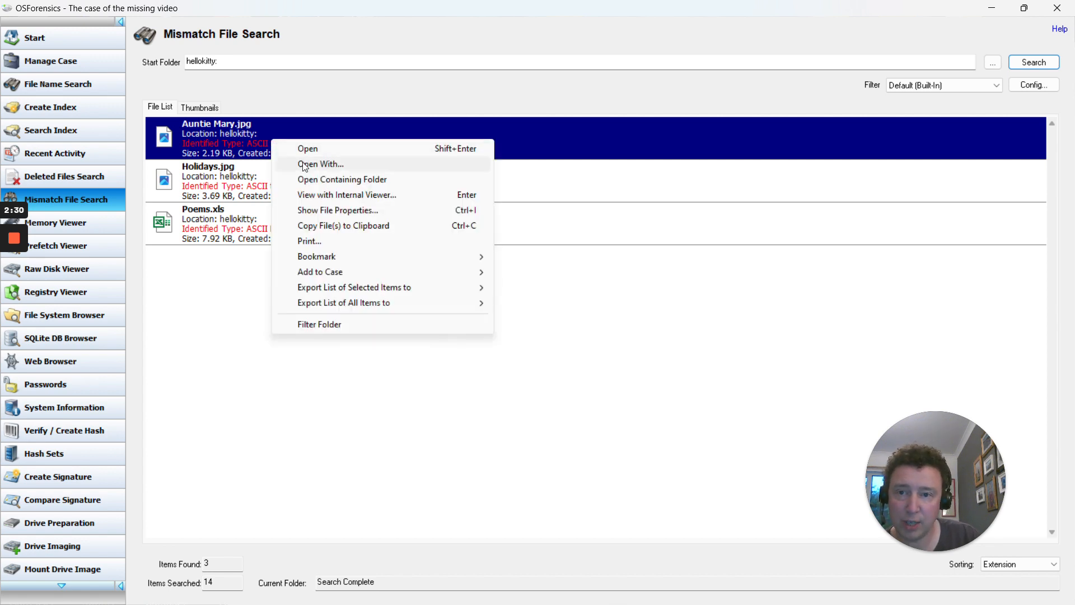
click(344, 196)
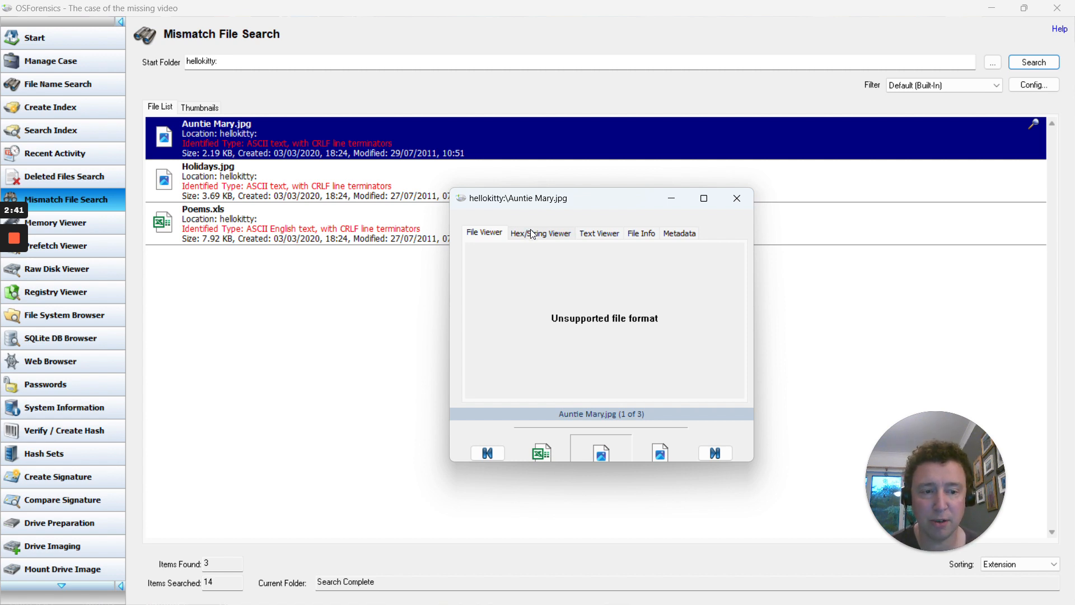
Examine the hex and string contents of Auntie Mary.jpg in a widened viewer window.
click(532, 235)
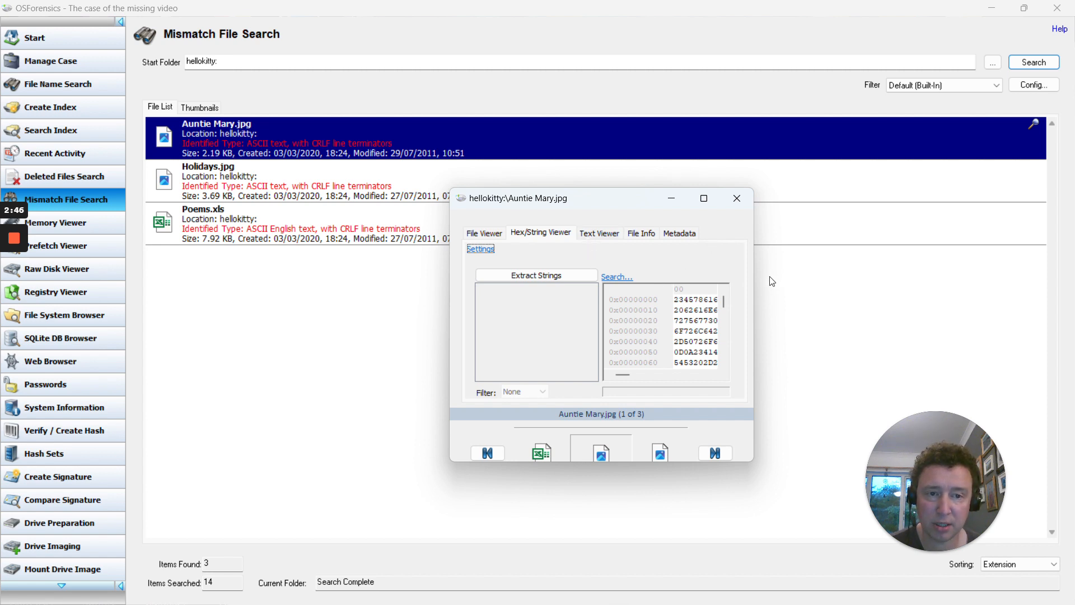
drag(755, 269, 970, 257)
drag(449, 299, 134, 309)
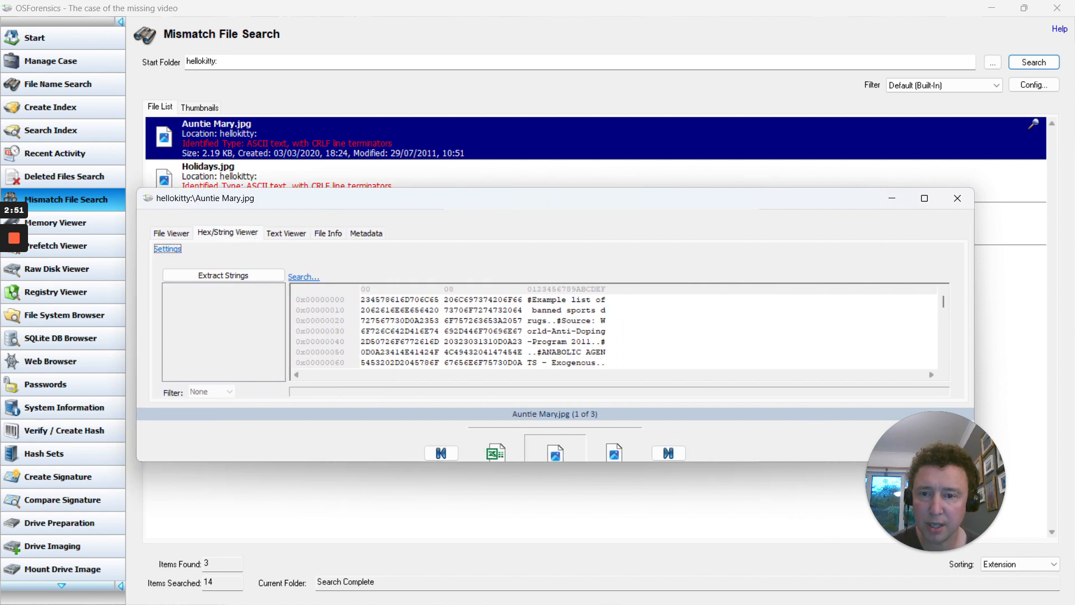
click(362, 311)
click(410, 300)
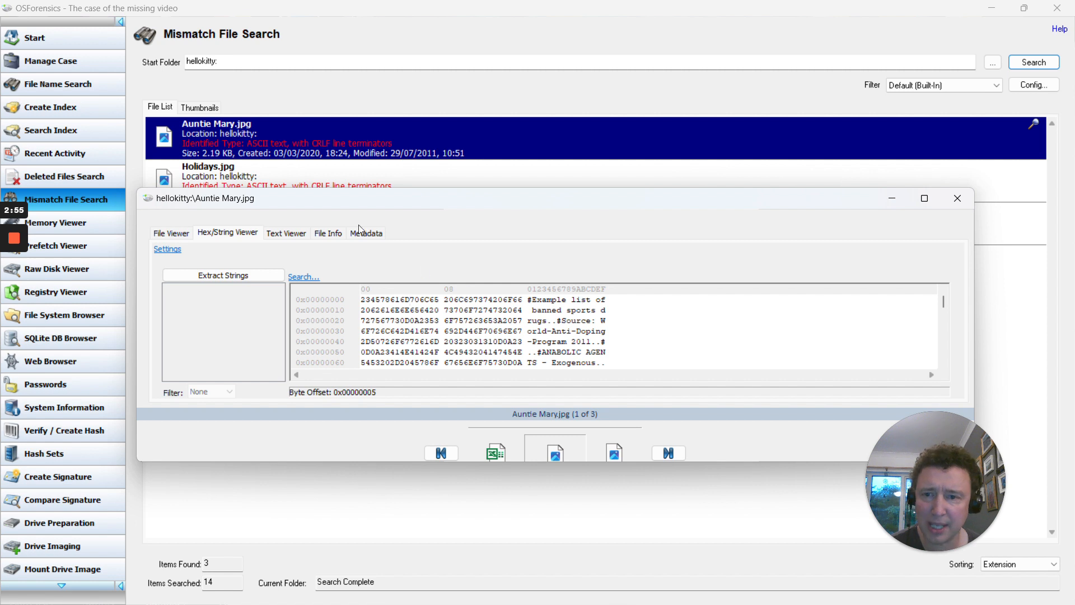
Read the text, file info and metadata of Auntie Mary.jpg, and close the viewer.
click(282, 235)
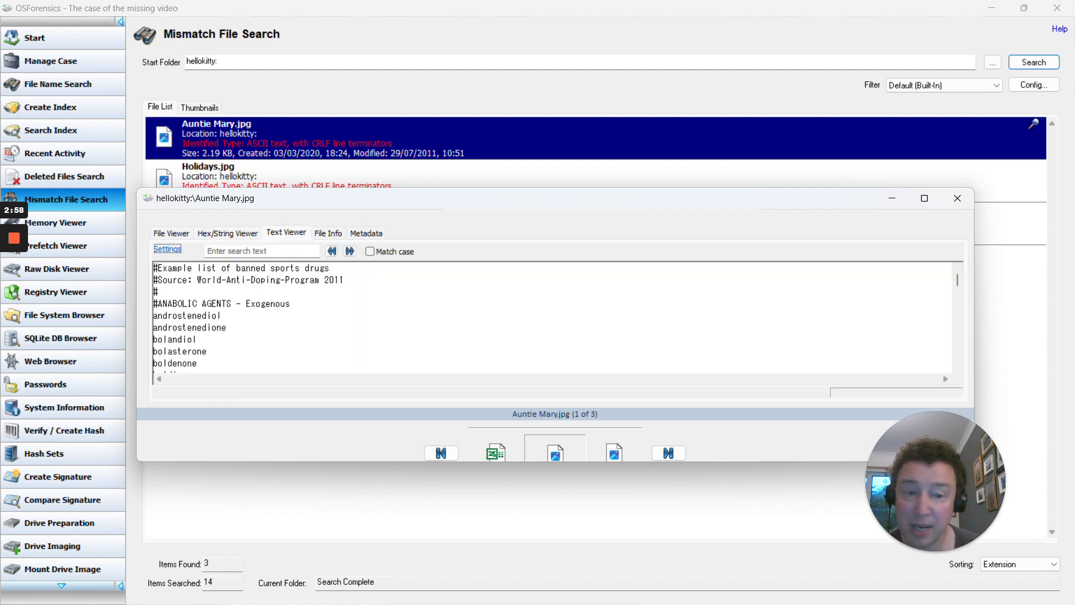
scroll(551, 317, down, 13)
scroll(552, 317, up, 13)
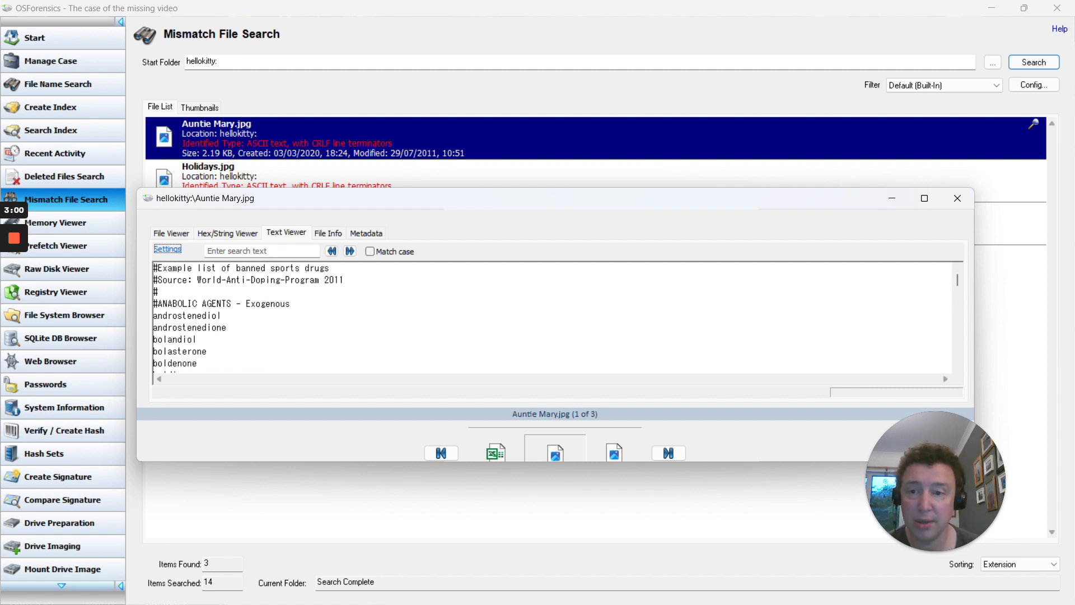
click(331, 238)
click(367, 234)
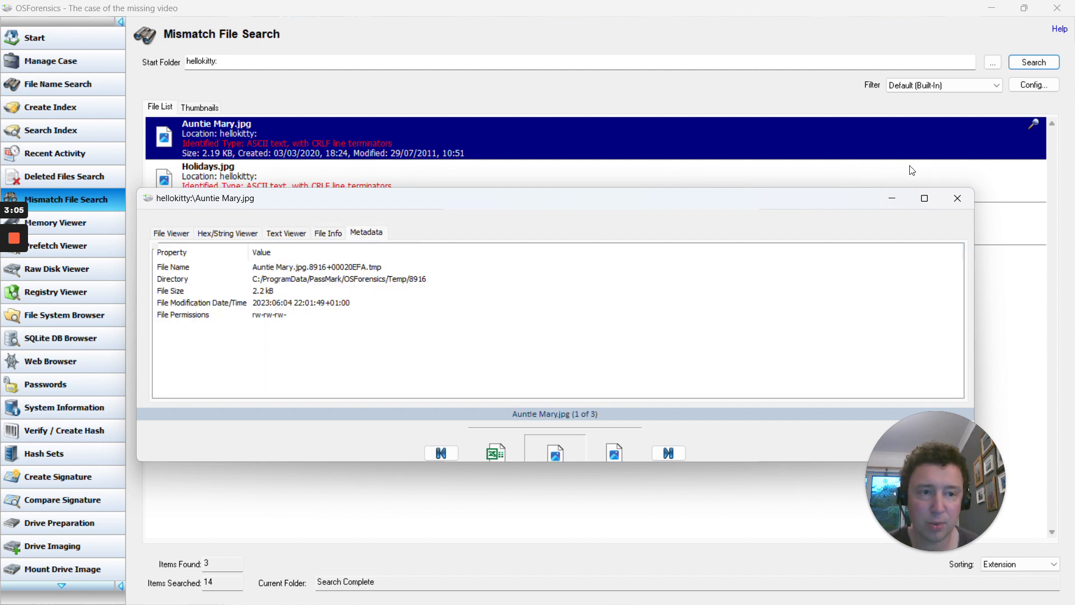
click(957, 198)
Add the Auntie Mary.jpg file to the case with the note "Contains list of banned sports drugs".
right_click(278, 140)
mouse_move(469, 268)
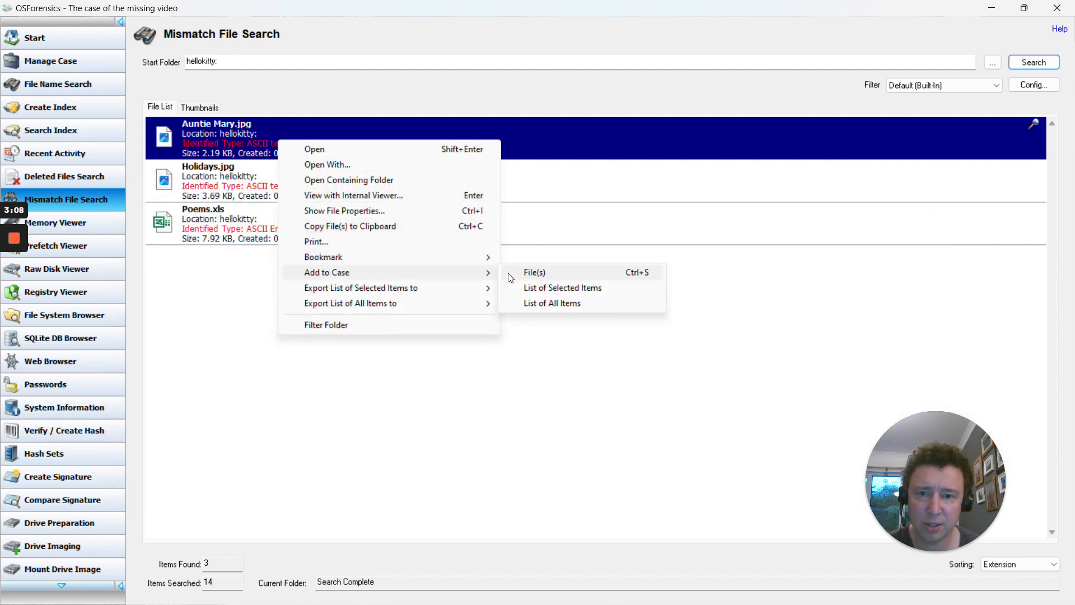
click(529, 273)
click(532, 336)
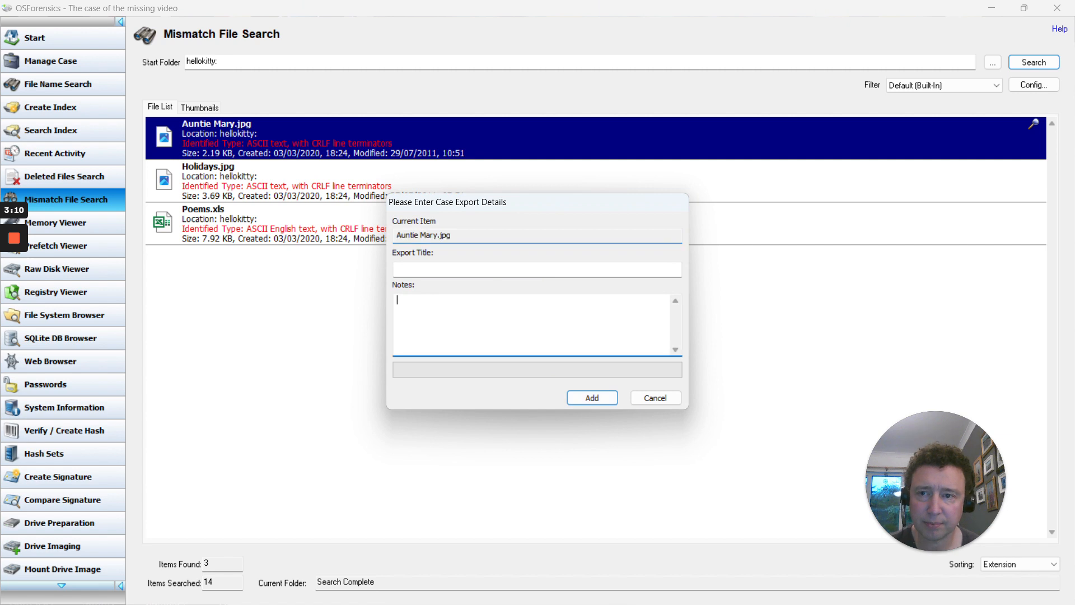
text(Contains li)
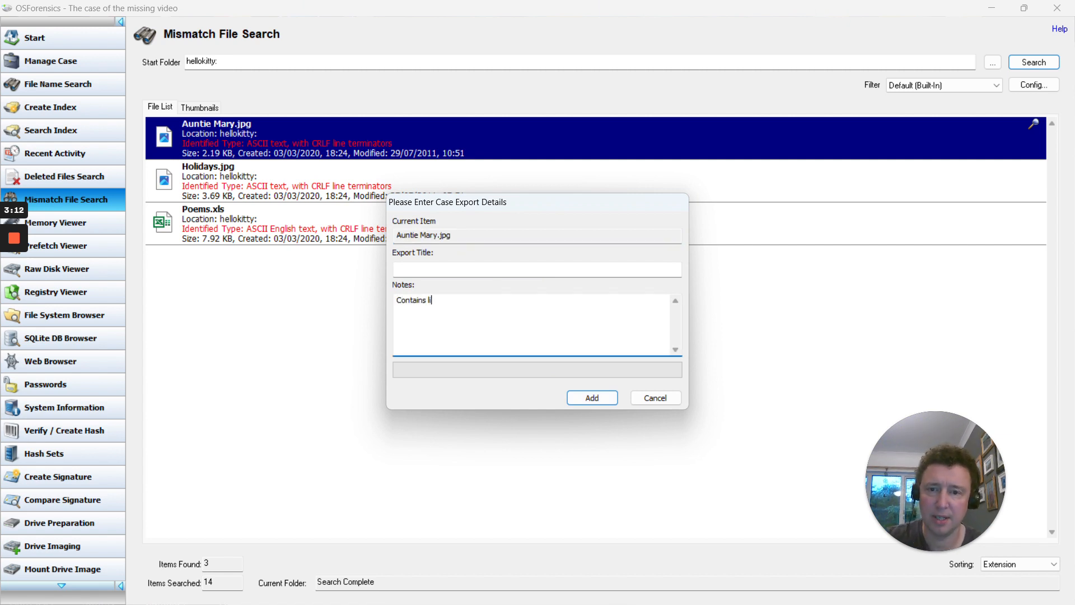
text(st of banned sports drugs)
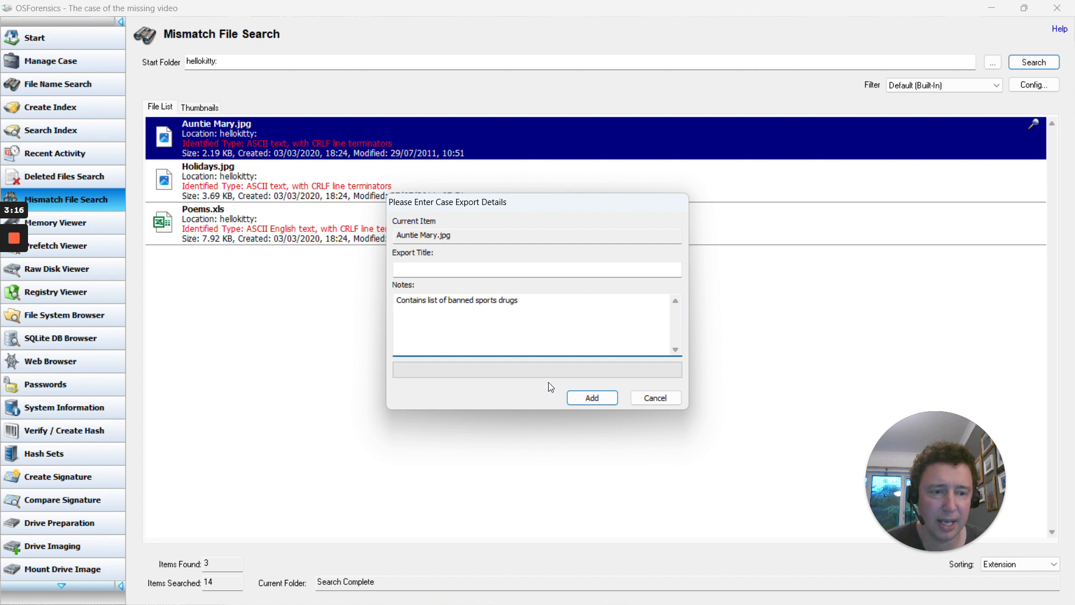
click(596, 401)
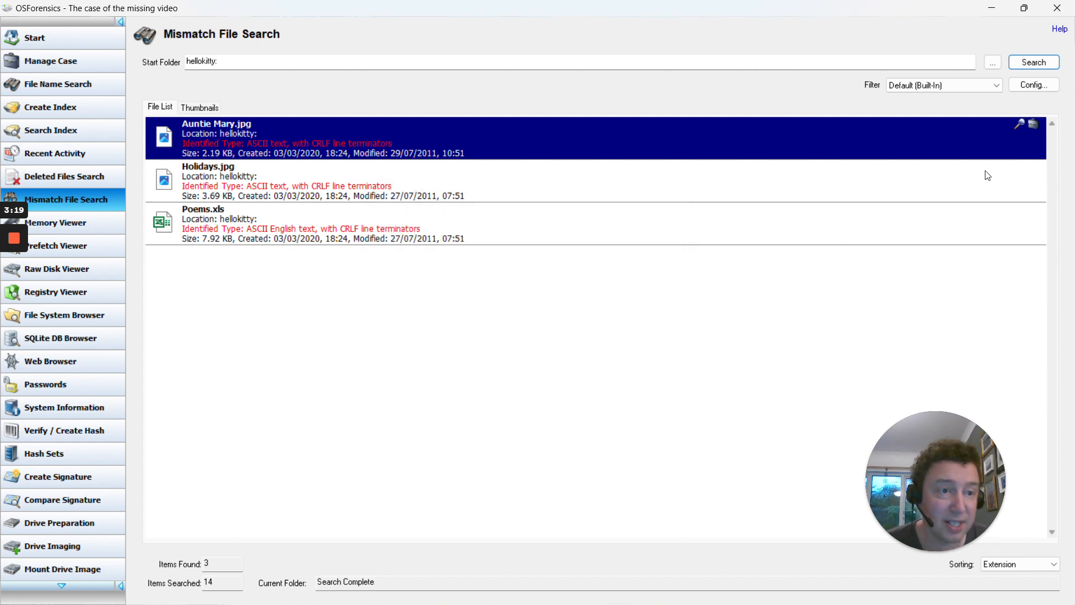
Select Holidays.jpg in the mismatched files list.
click(585, 196)
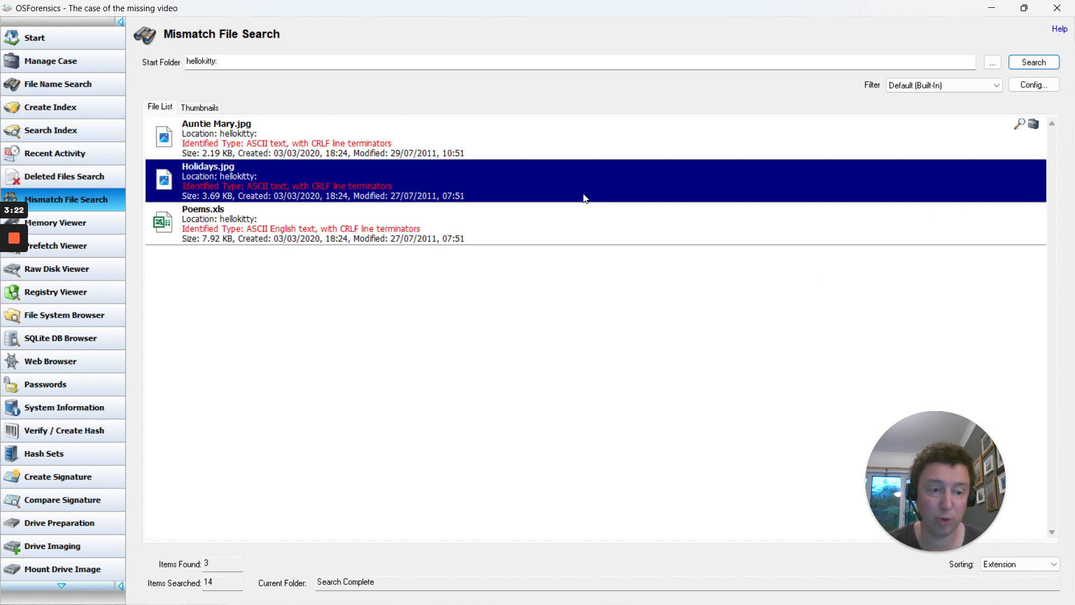